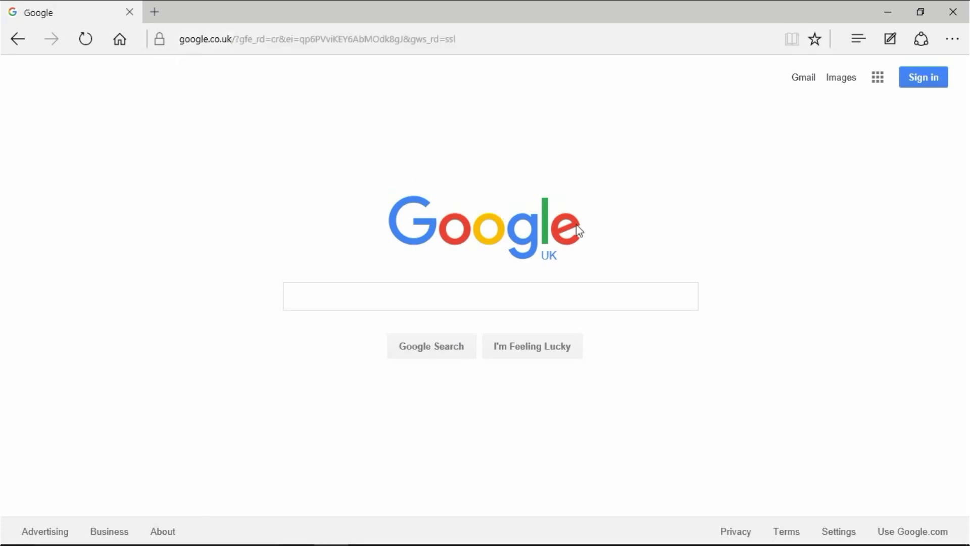
- Go to Google's sign-in page from the Google homepage
click(920, 82)
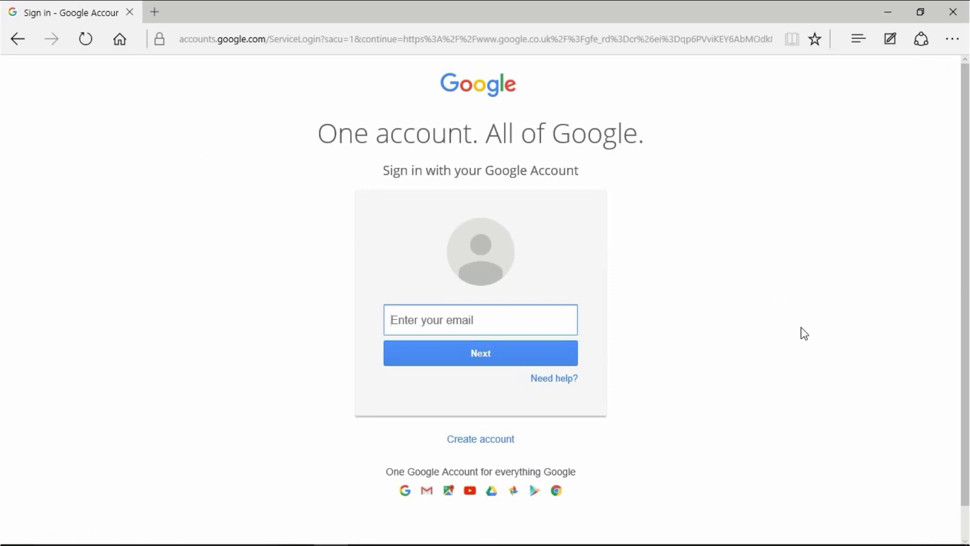
- Start creating a new Google account from the sign-in page
click(488, 442)
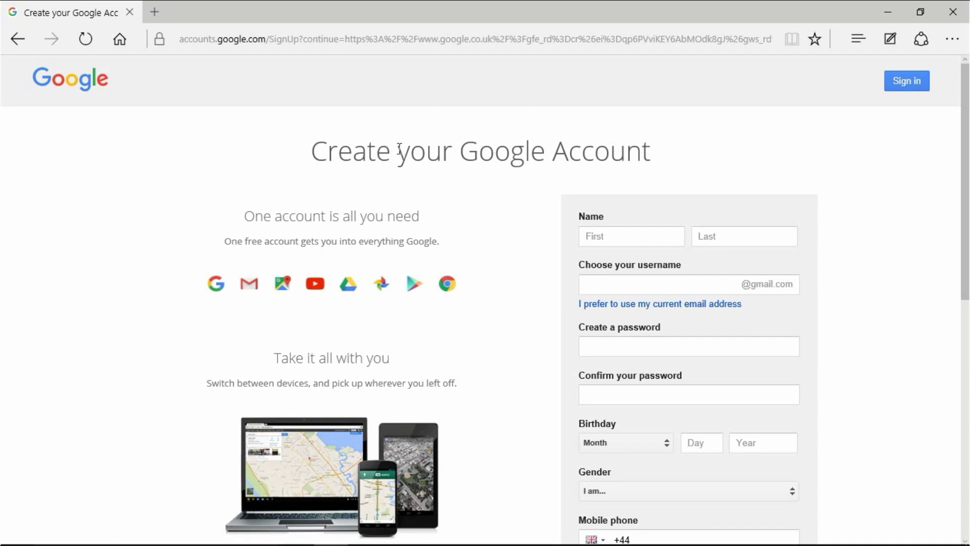
scroll(583, 133, down, 2)
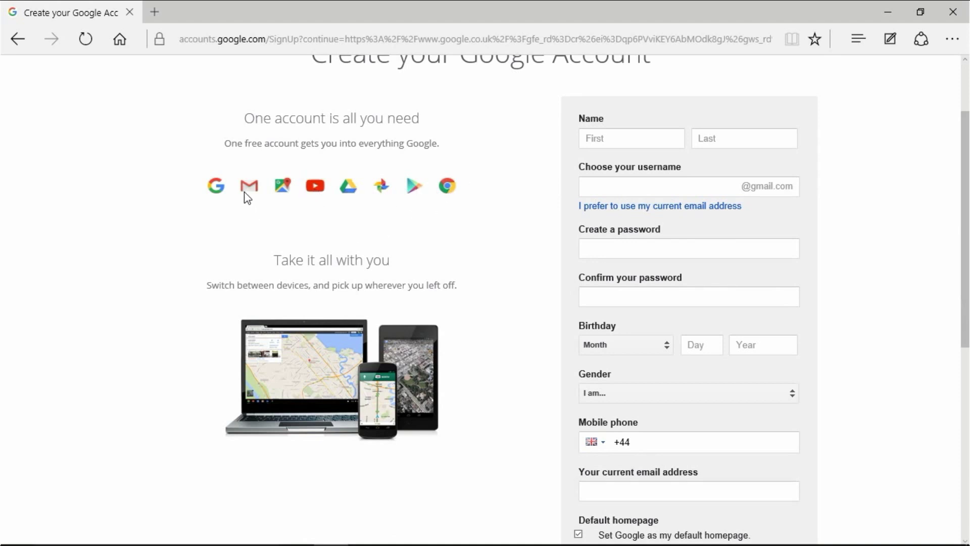
scroll(372, 209, up, 2)
- Enter first and last name, a username lengthened with digits after the taken warning, and a Strong password
click(646, 237)
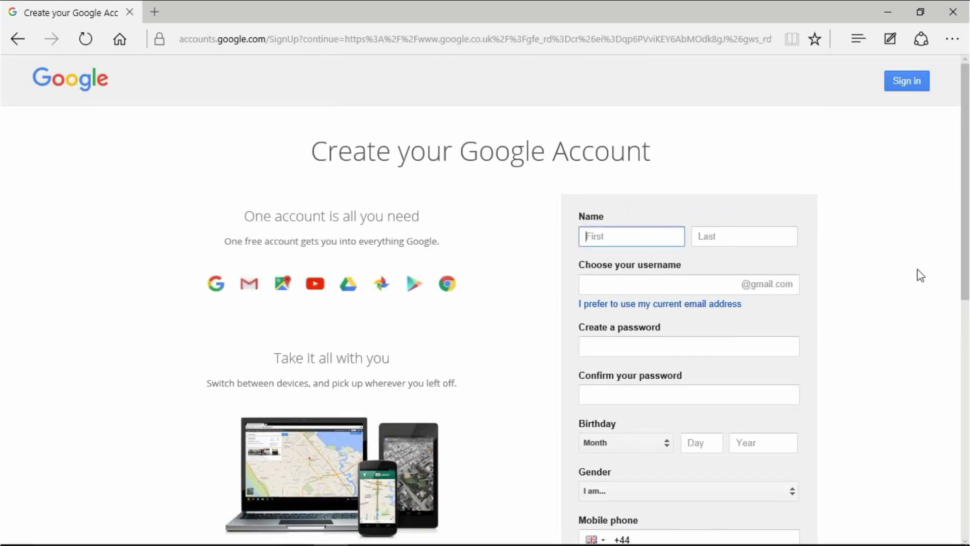
key(Tab)
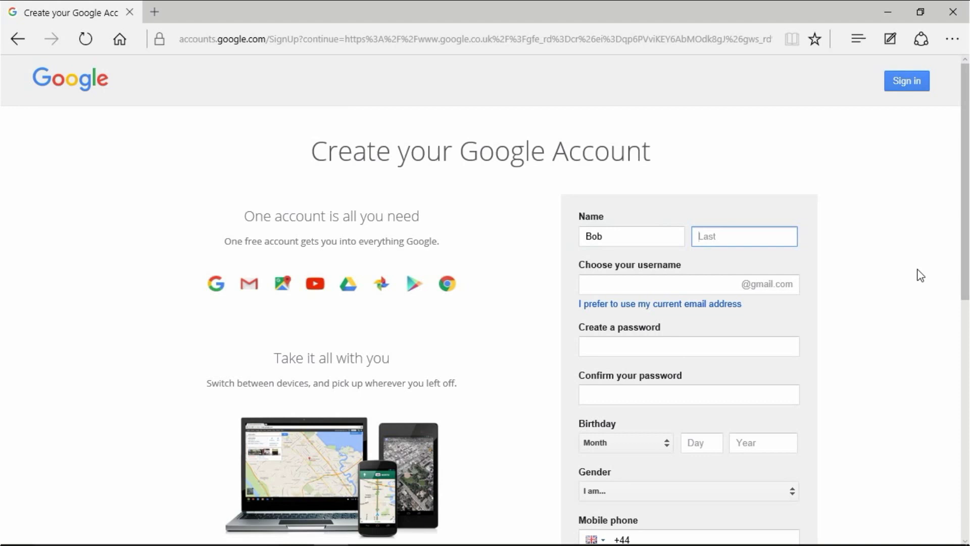
key(Tab)
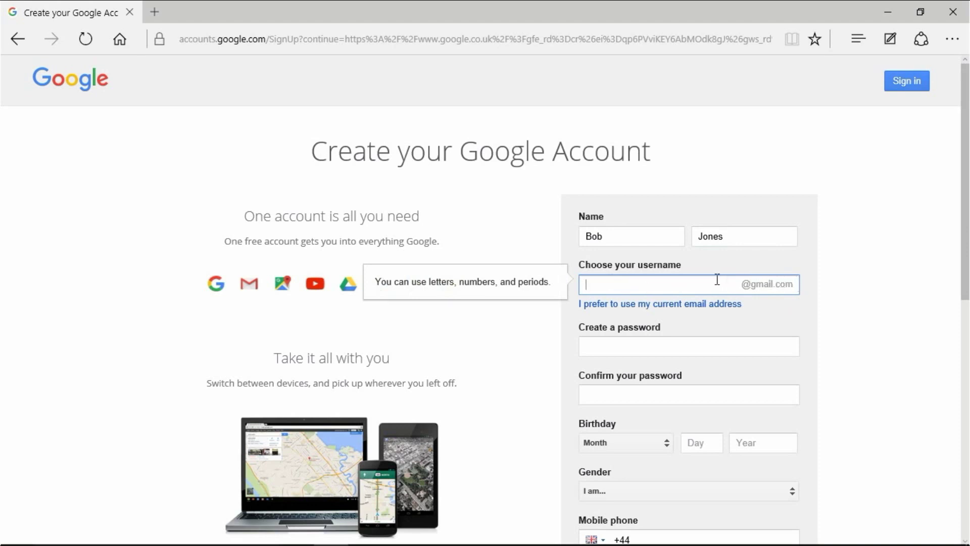
click(685, 349)
click(657, 283)
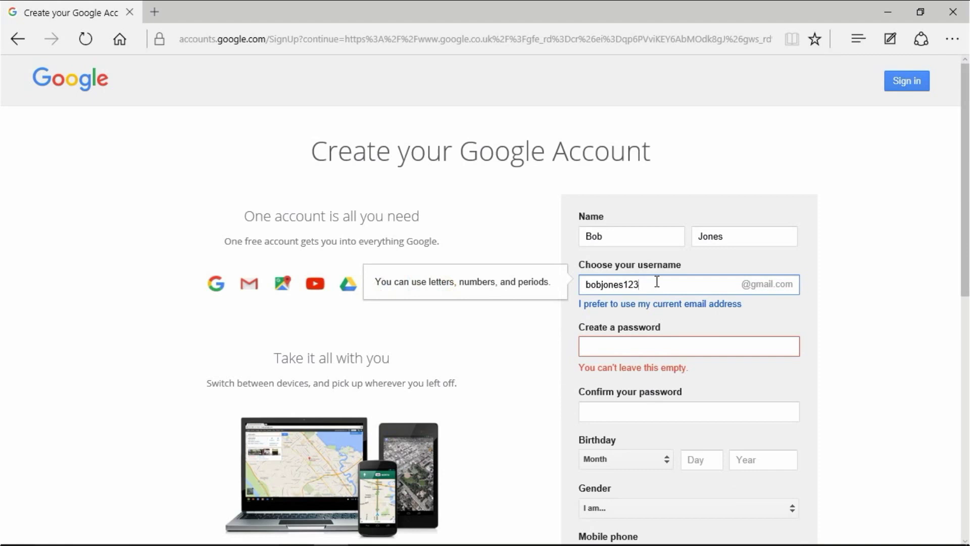
text(51984)
click(686, 338)
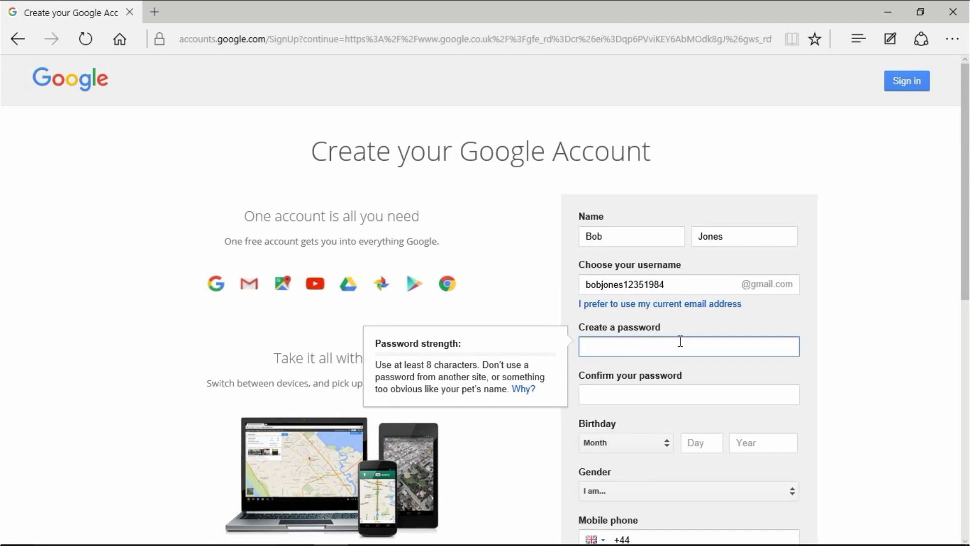
text(•)
text(•••••)
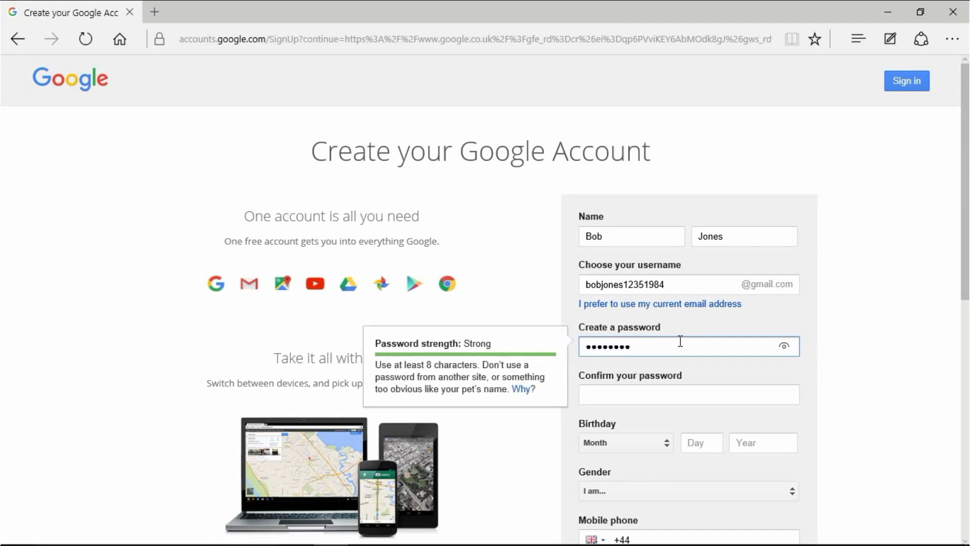
click(639, 395)
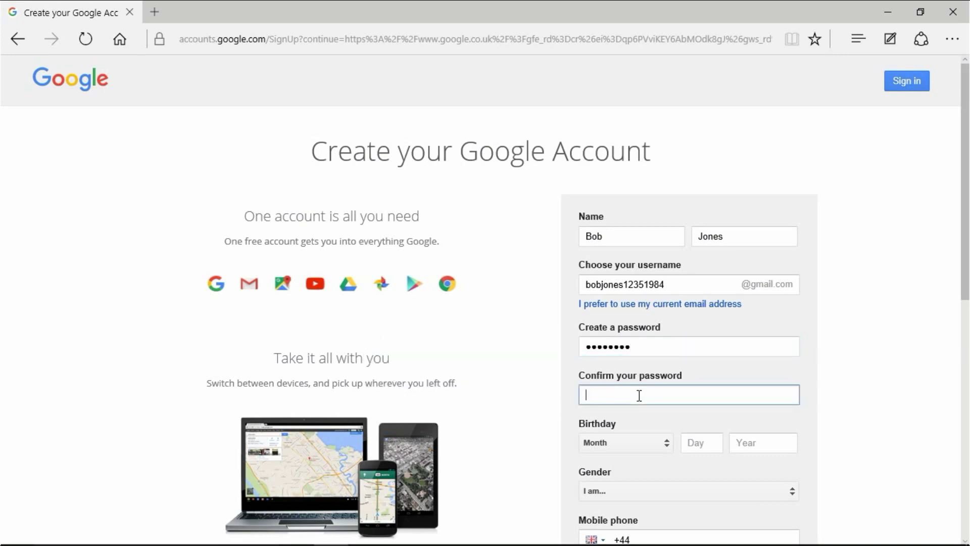
text(•)
text(•••••)
scroll(622, 386, down, 2)
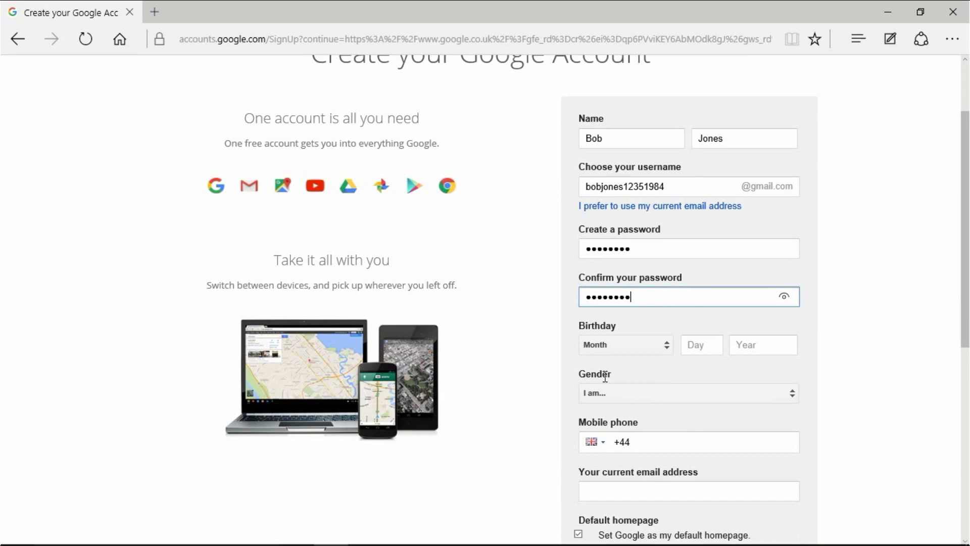
scroll(652, 341, down, 2)
click(592, 249)
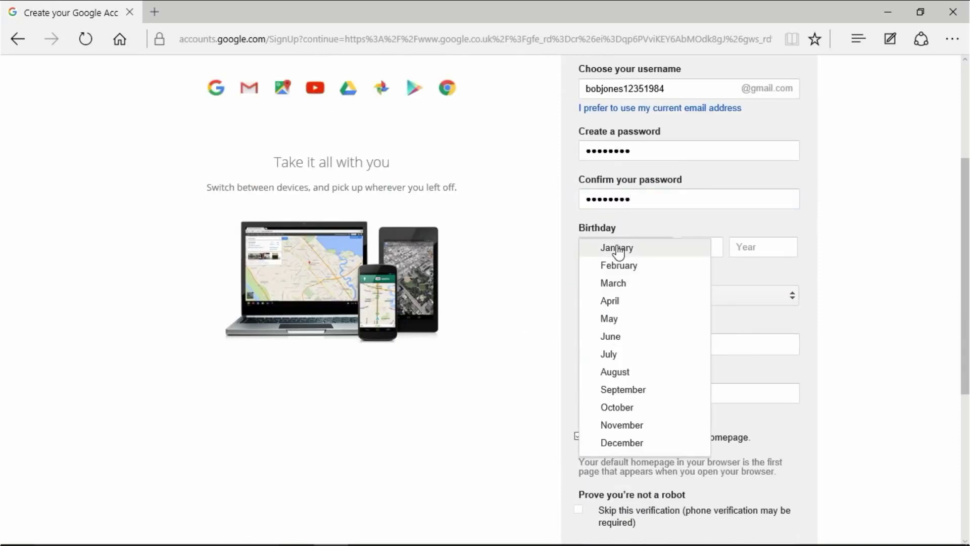
click(656, 355)
click(705, 248)
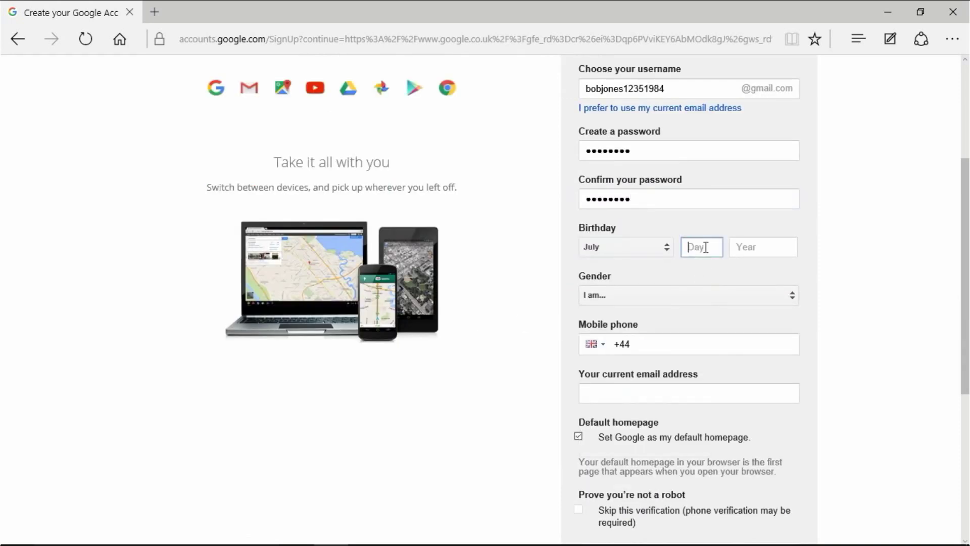
text(30)
click(751, 252)
text(1990)
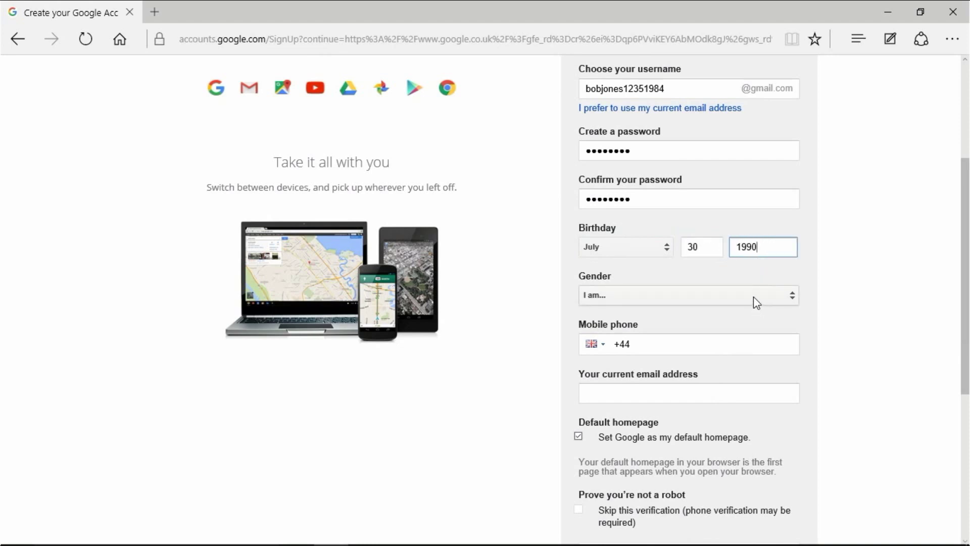
- Set the gender to Male and move on to the mobile phone number
click(753, 297)
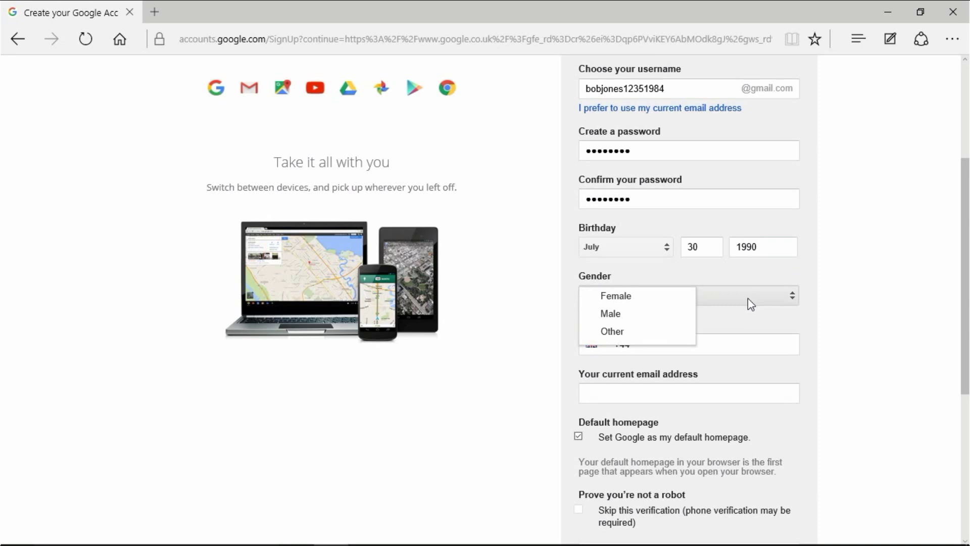
click(676, 322)
scroll(923, 306, down, 1)
click(683, 245)
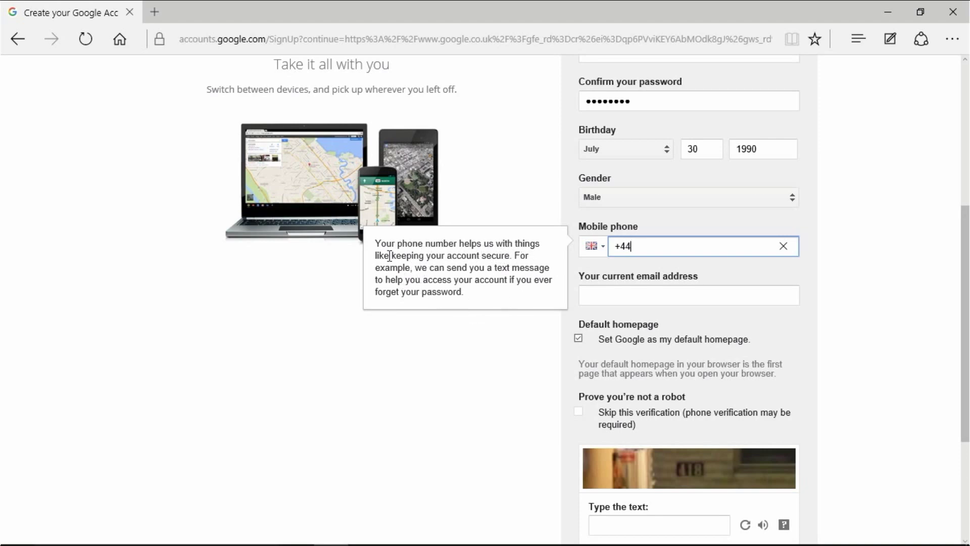
- Enter the mobile phone number after +44, leaving the current email address blank
click(642, 247)
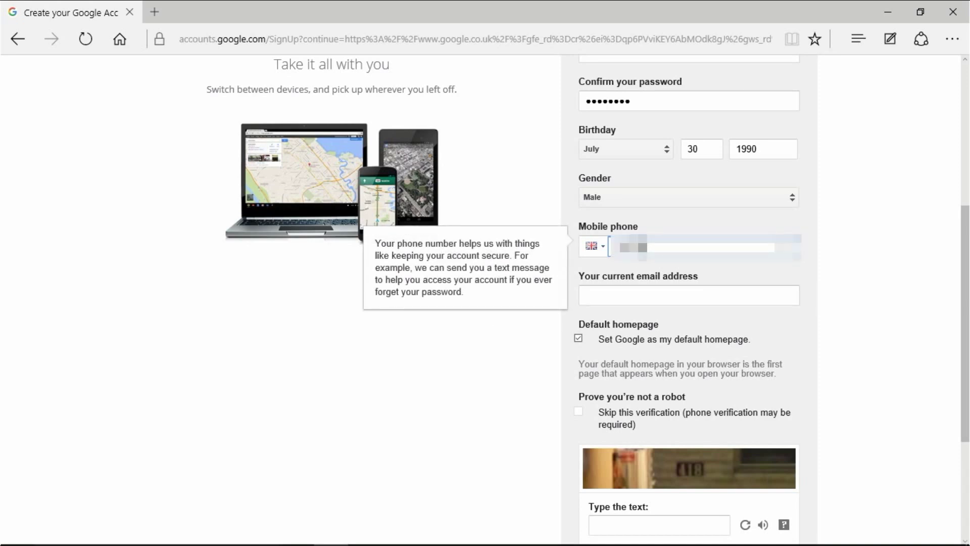
text(770090)
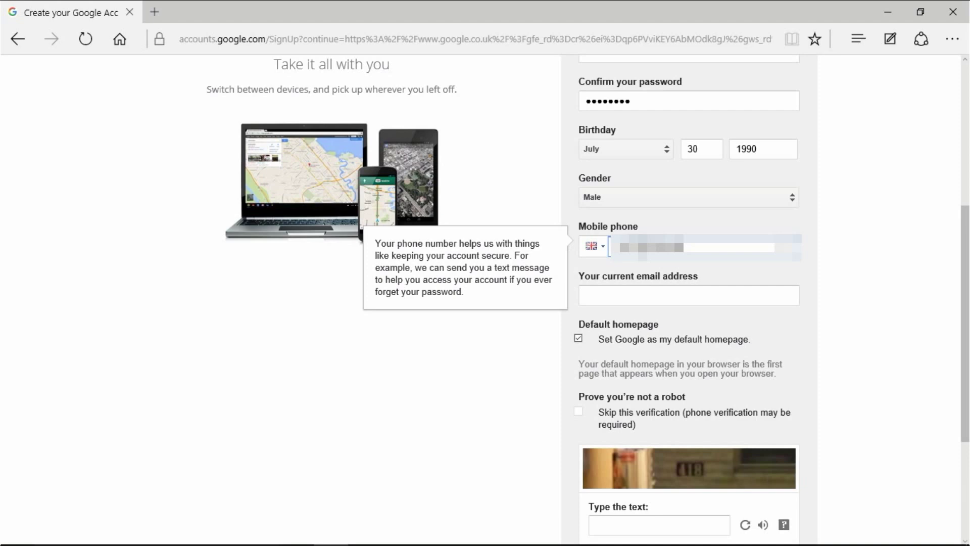
click(653, 291)
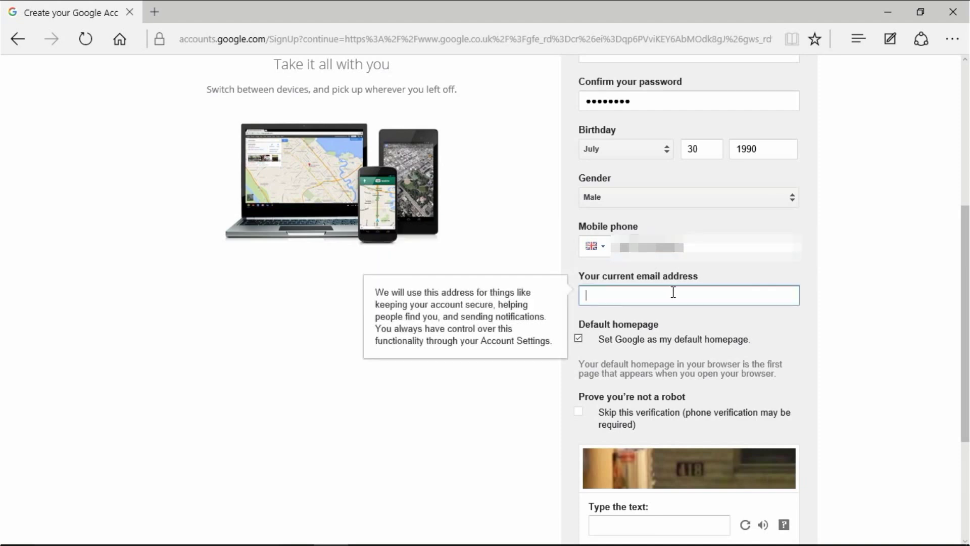
scroll(834, 283, down, 2)
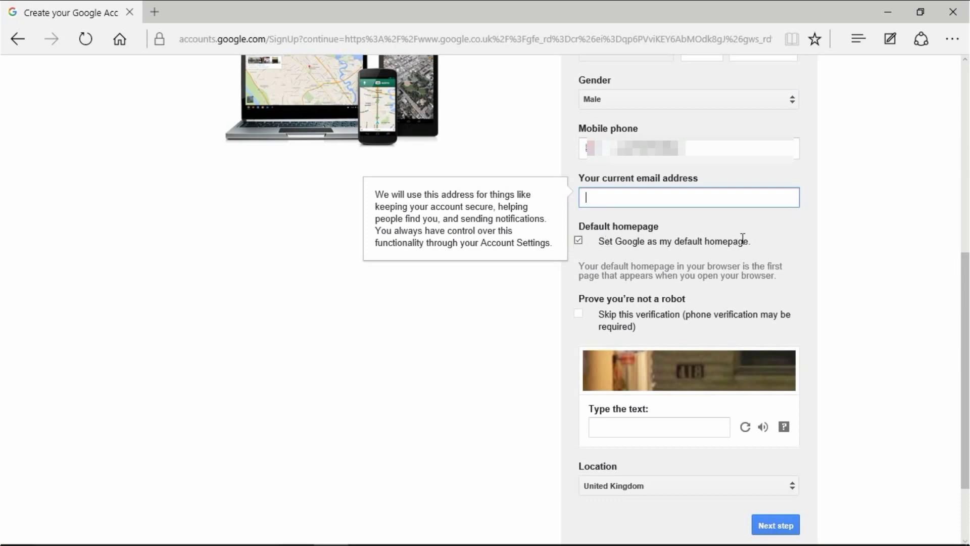
scroll(755, 240, down, 2)
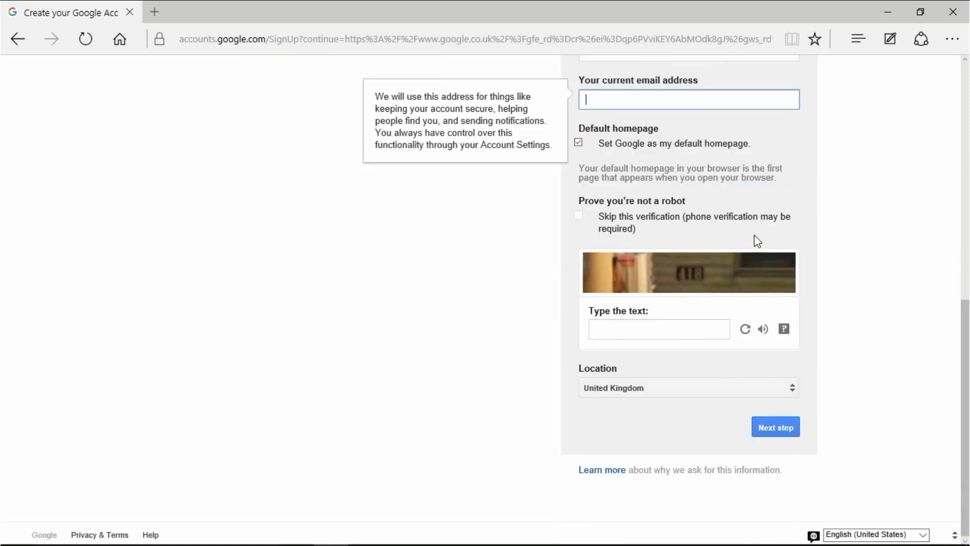
- Enter 418 as the verification text and submit the sign-up form
click(653, 322)
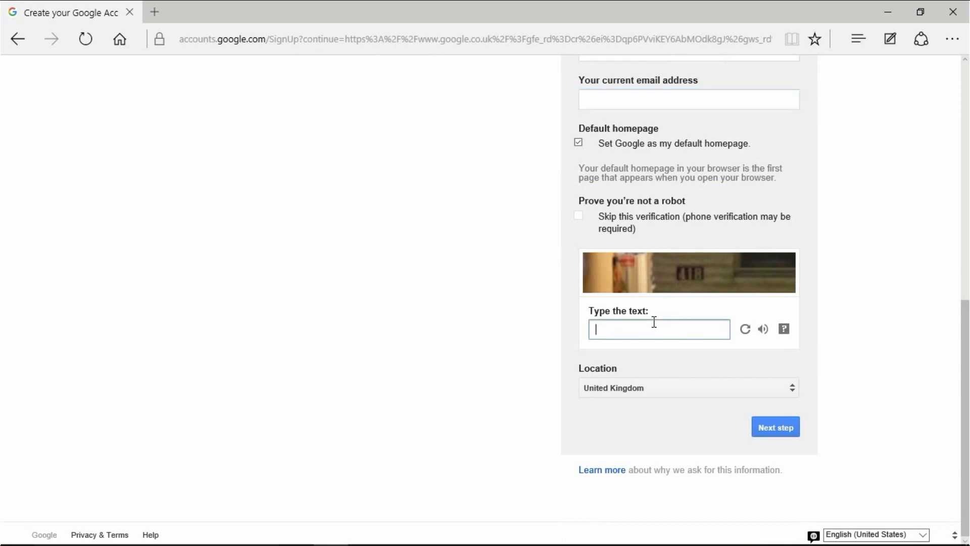
click(777, 427)
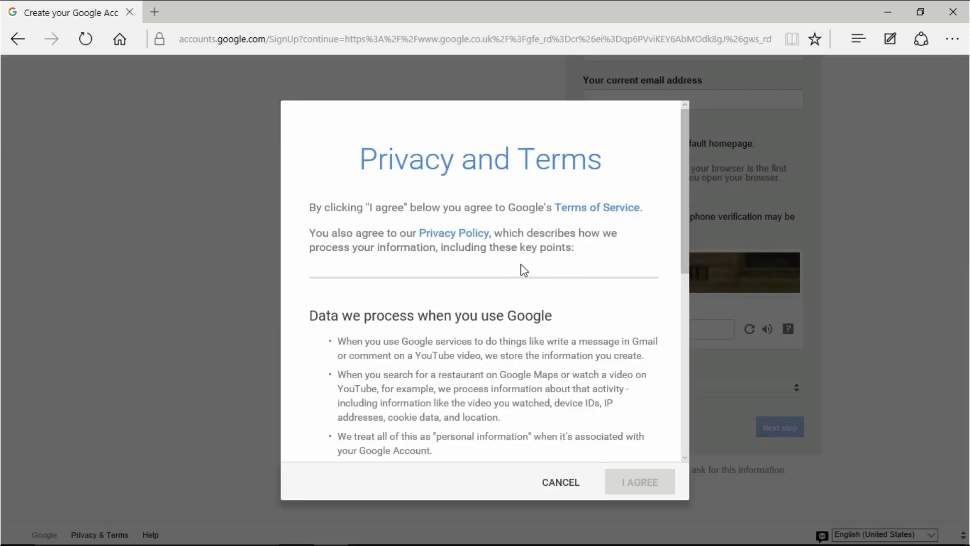
scroll(522, 267, down, 2)
scroll(523, 264, down, 3)
scroll(524, 265, down, 3)
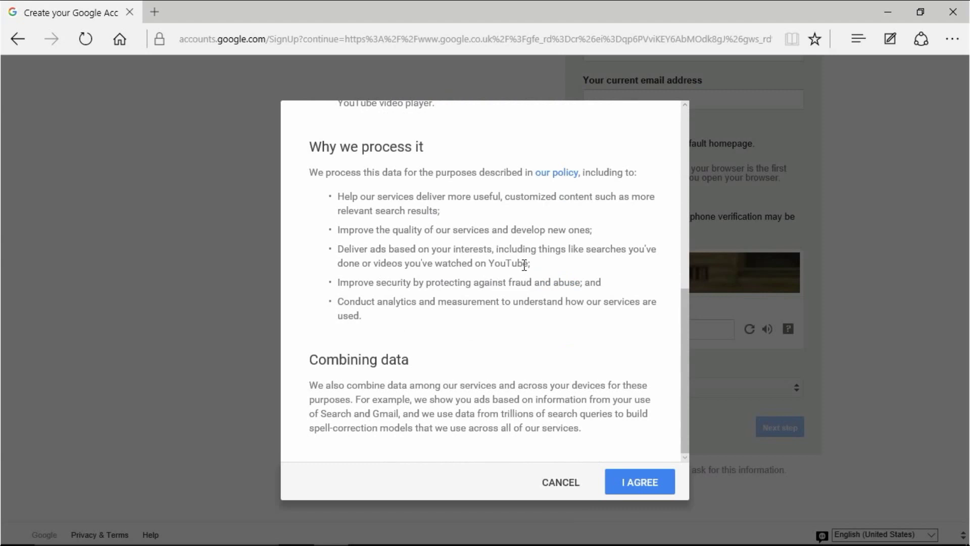
- Agree to the Privacy and Terms to create the account
click(638, 486)
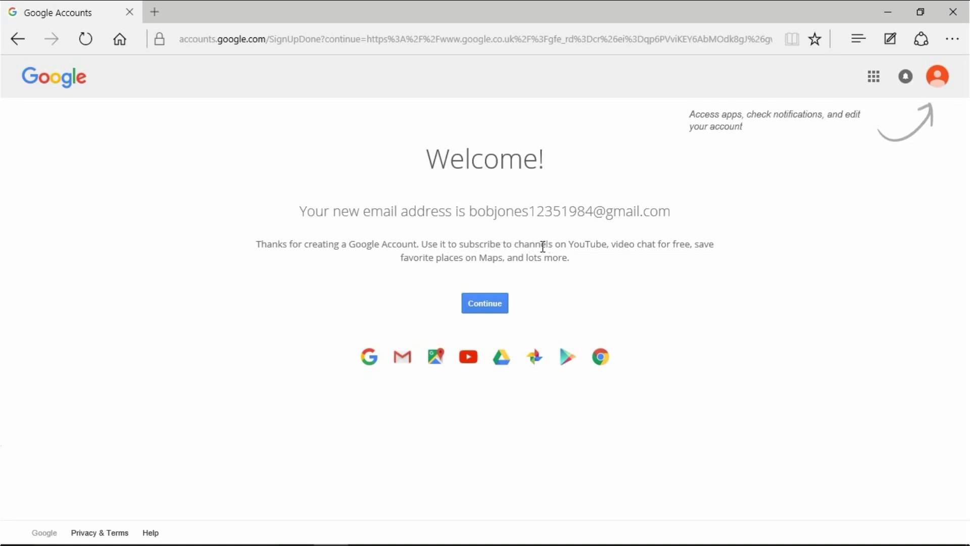
- Continue past the Welcome page confirming the new email address
drag(507, 244, 619, 242)
click(644, 244)
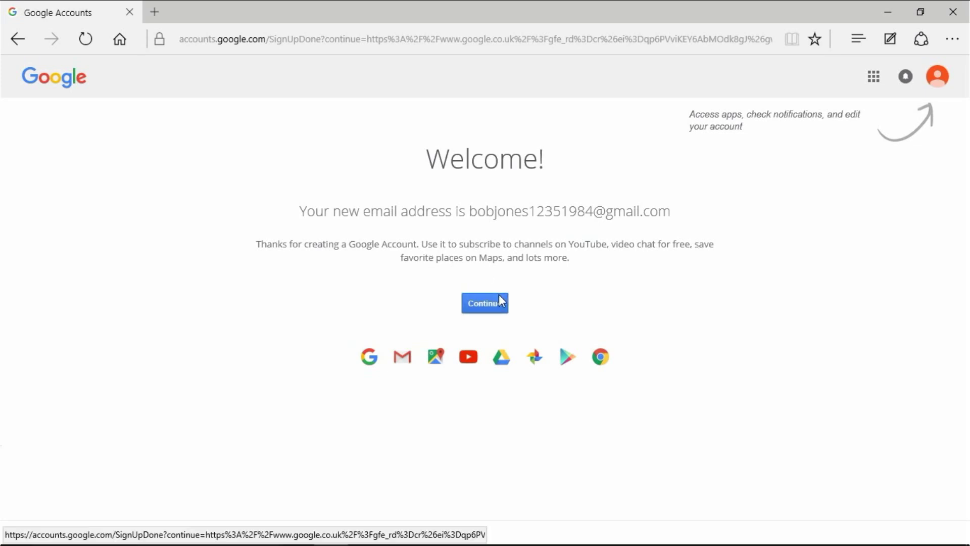
click(491, 309)
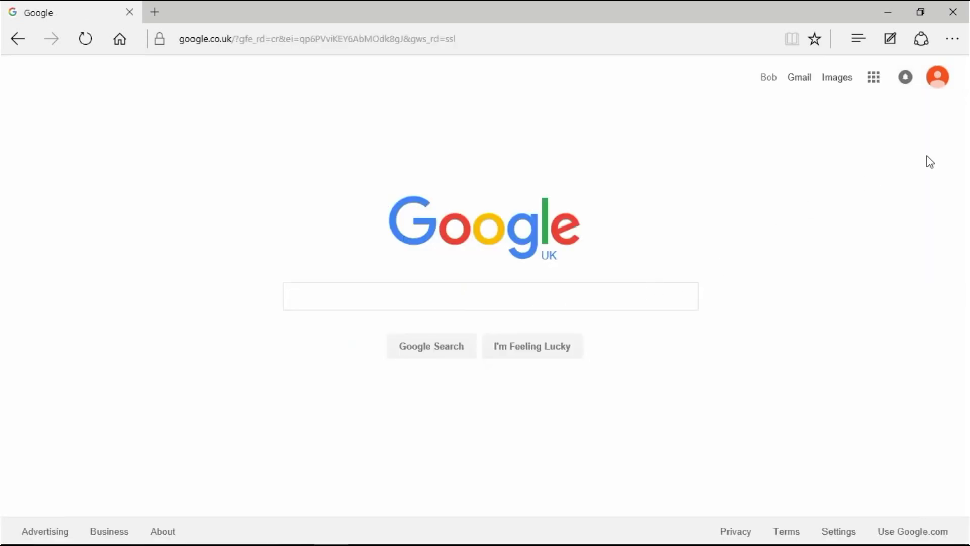
- Go to the new Gmail inbox and dismiss the Welcome to Gmail greeting
click(803, 83)
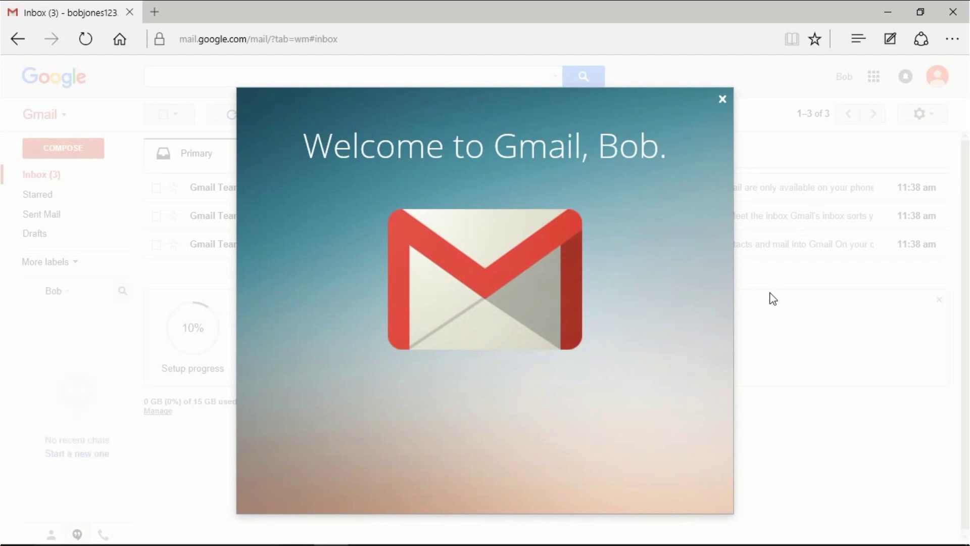
click(721, 101)
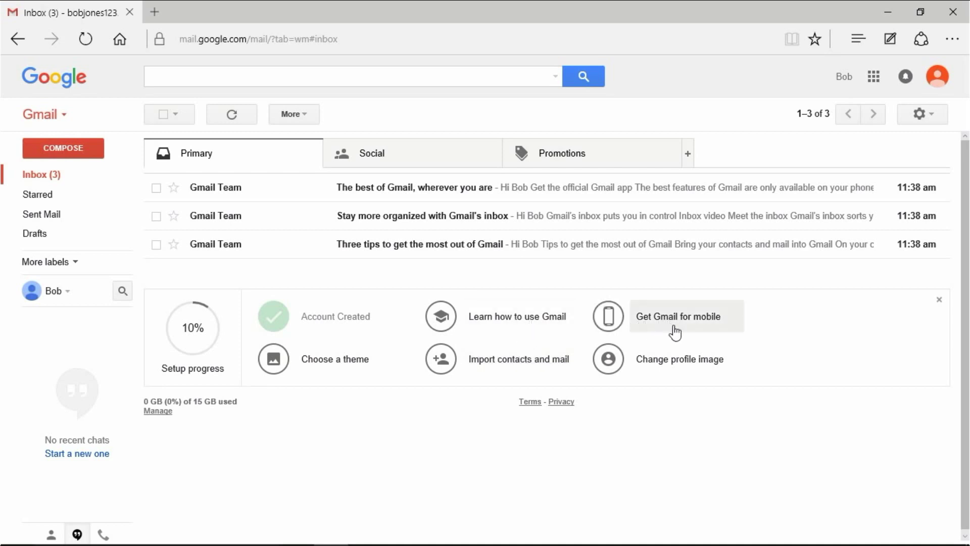
- Apply the bokeh lights theme to the inbox and save it
click(342, 369)
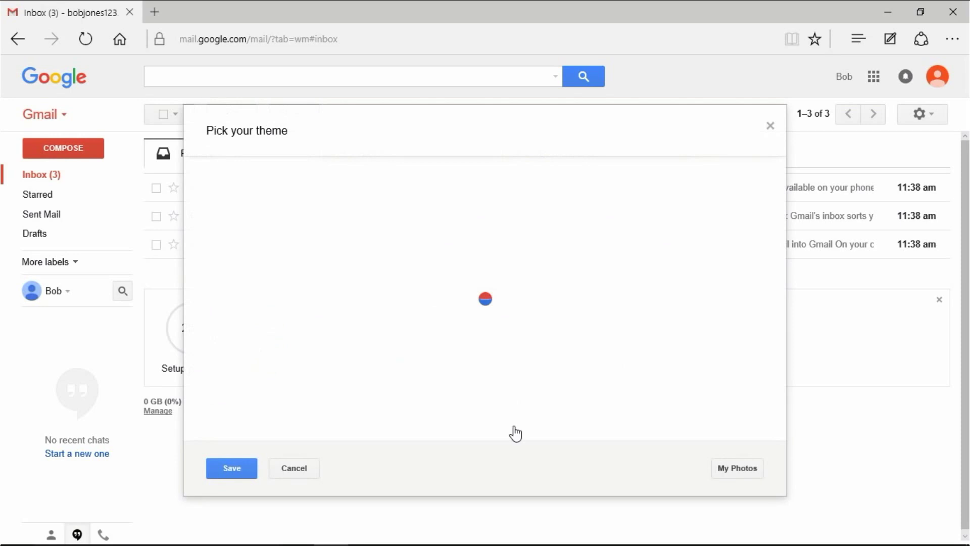
click(402, 322)
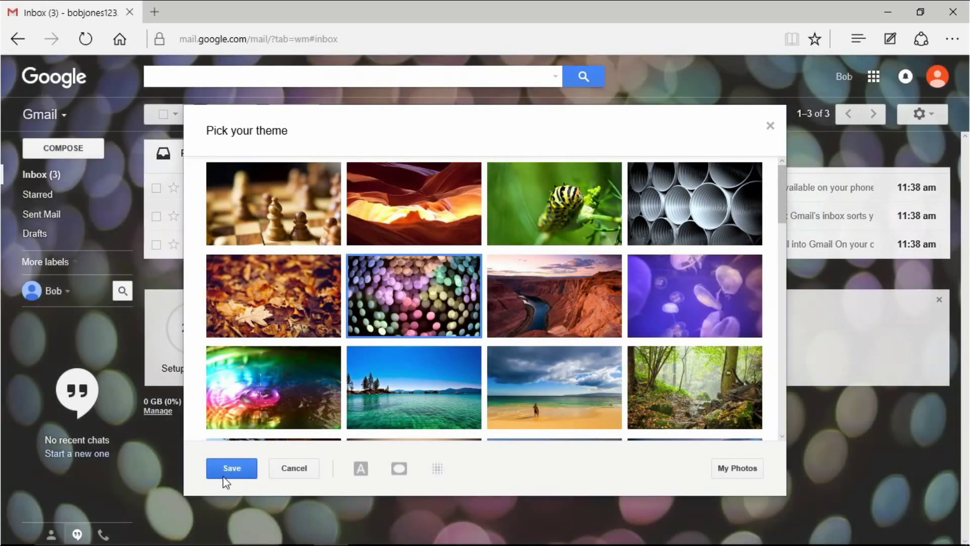
click(227, 471)
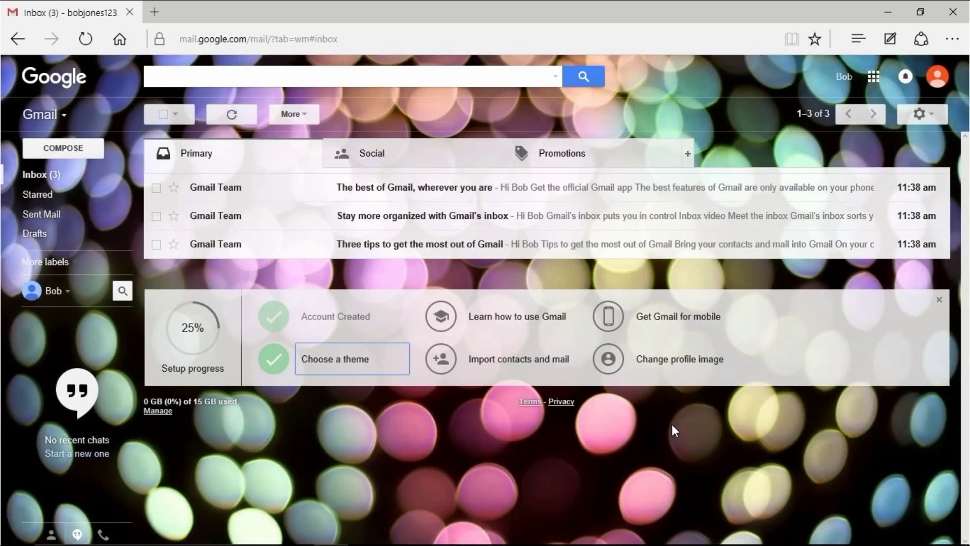